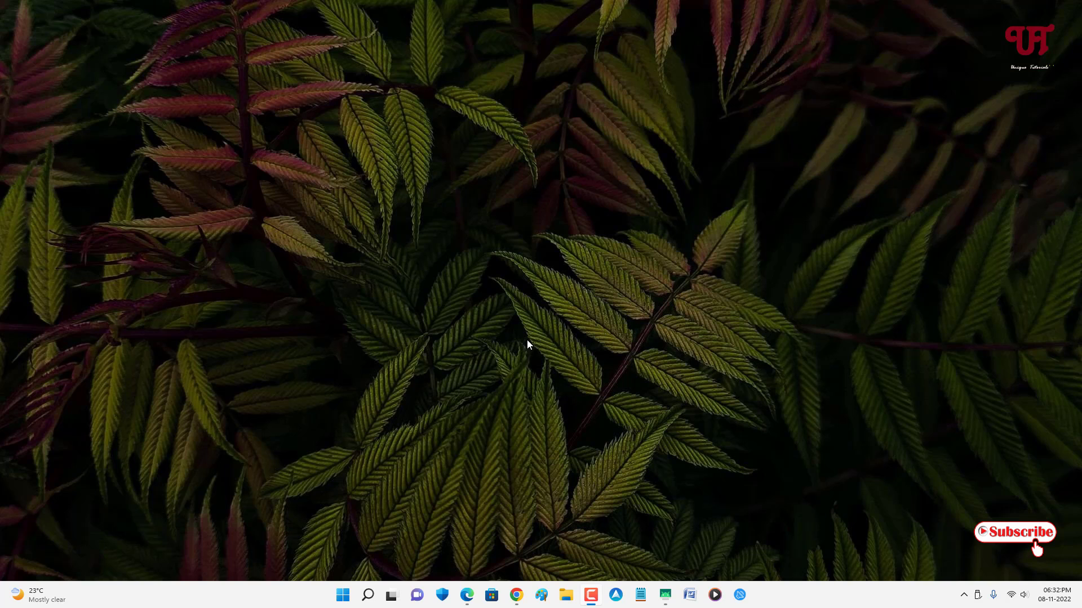
# Step: From the Google results, open audiorelay.net and go to its downloads page
pyautogui.click(467, 595)
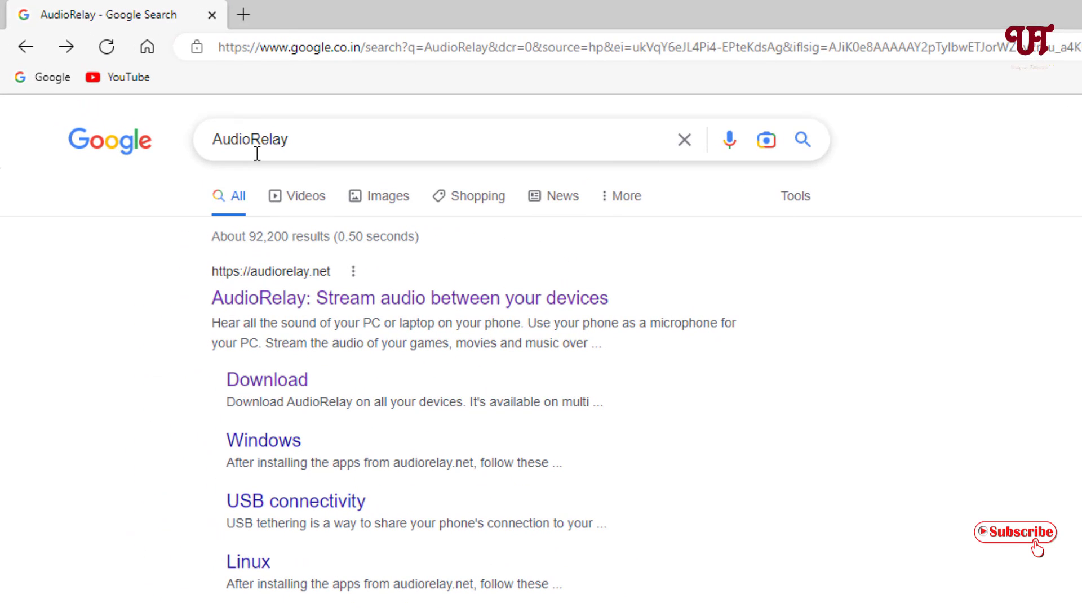
pyautogui.click(308, 311)
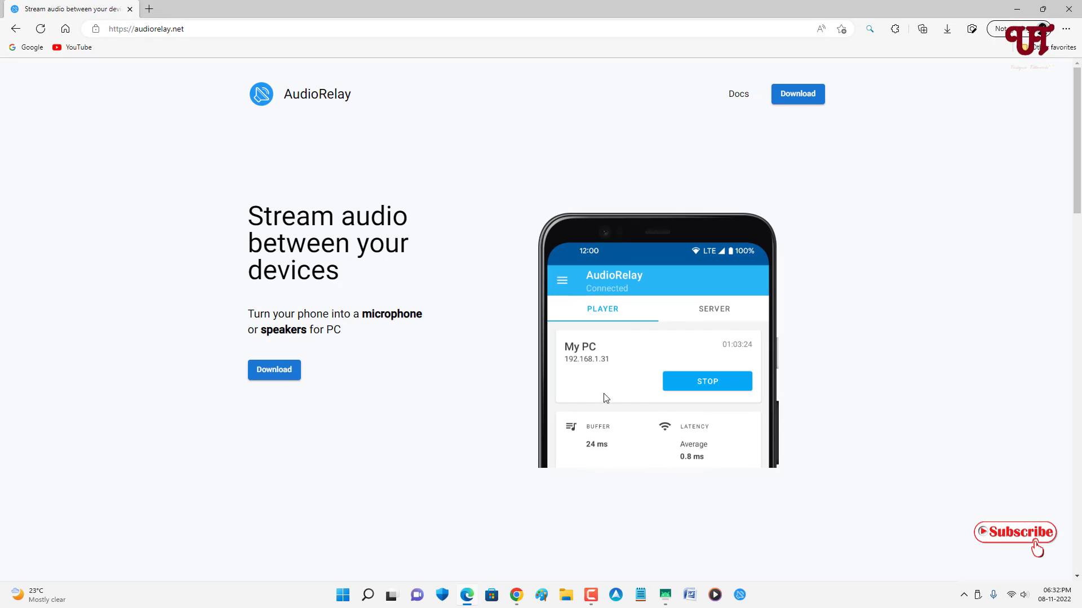
pyautogui.click(275, 383)
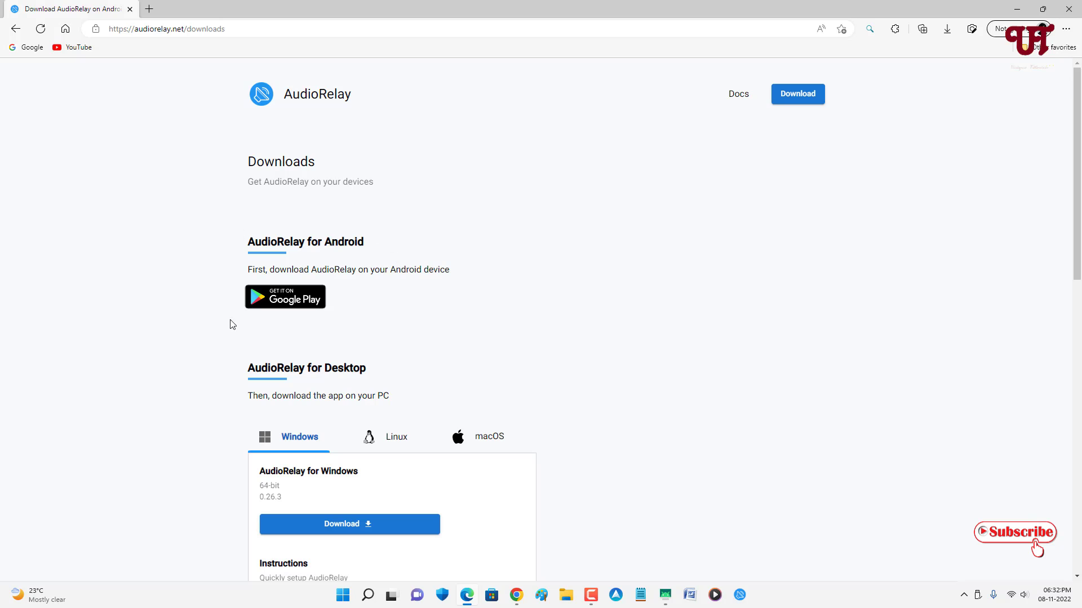
# Step: Compare the Linux and macOS downloads, then return to the Windows 64-bit 0.26.3 installer
pyautogui.scroll(-3, 478, 360)
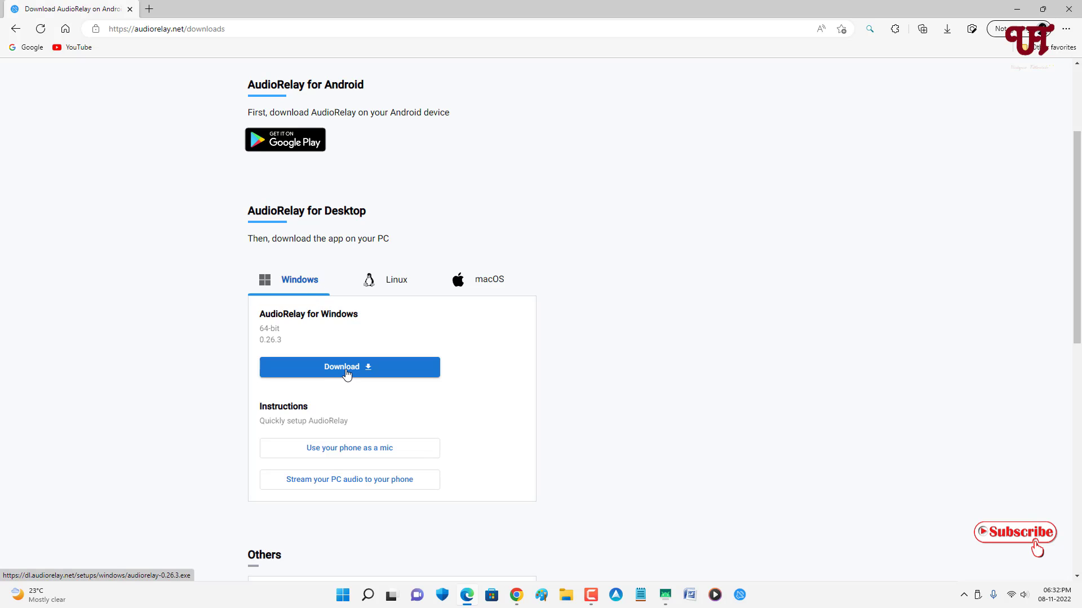
pyautogui.click(397, 287)
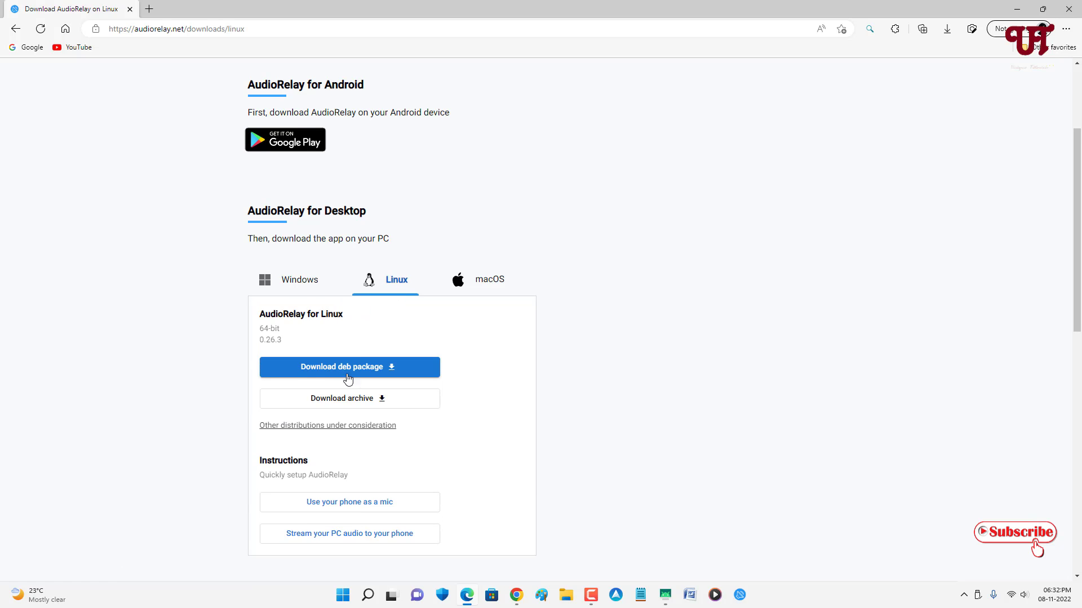
pyautogui.click(492, 287)
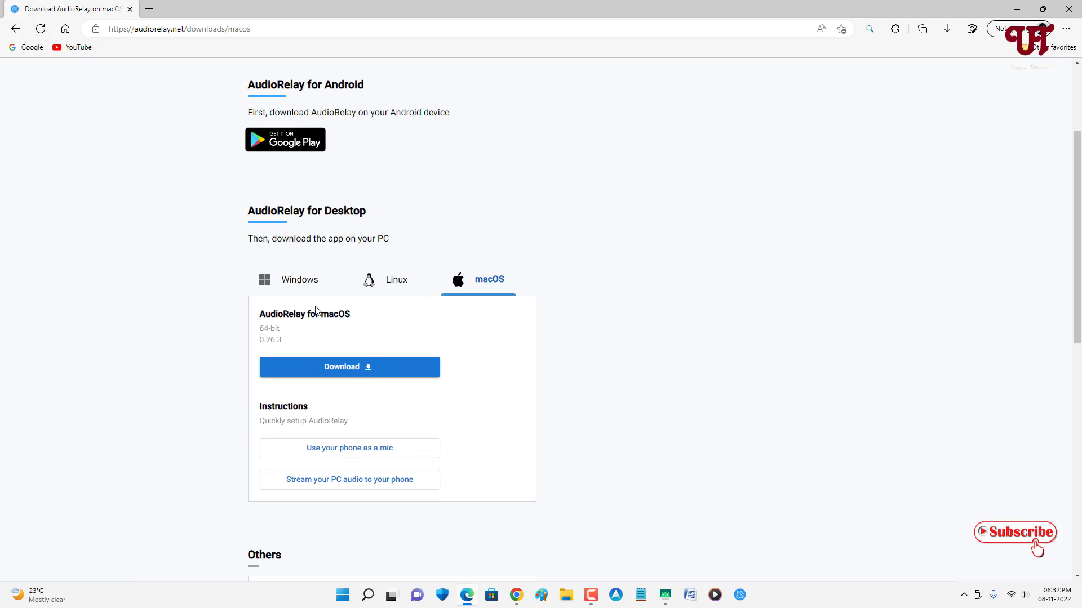
pyautogui.click(305, 292)
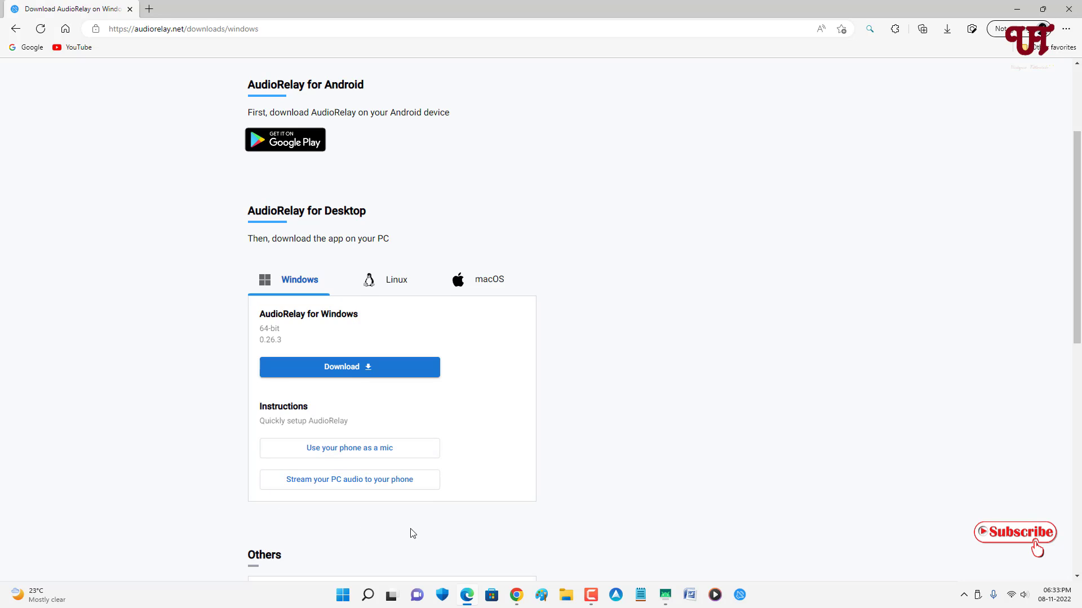
pyautogui.scroll(1, 409, 534)
pyautogui.scroll(1, 382, 518)
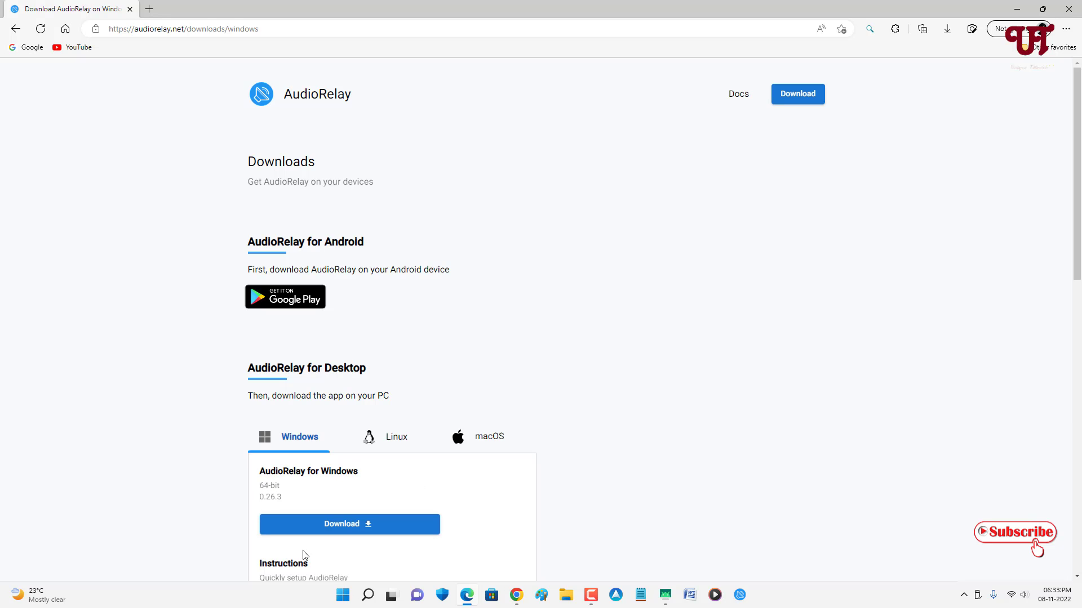
# Step: Close Edge, confirm AudioRelay is installed via the phone's Play Store, then show the desktop
pyautogui.click(1068, 7)
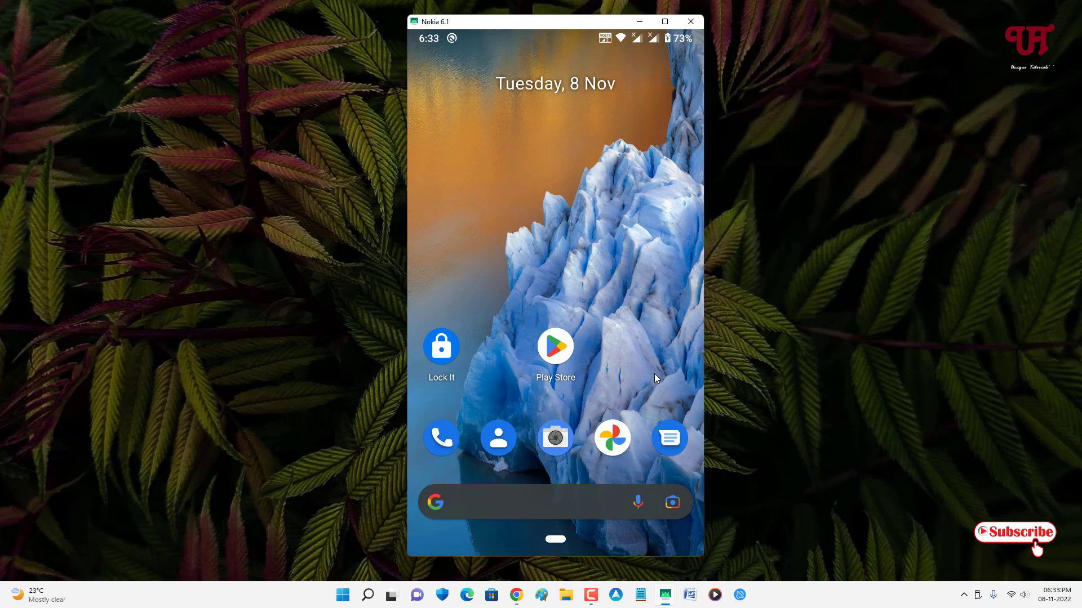
pyautogui.click(562, 353)
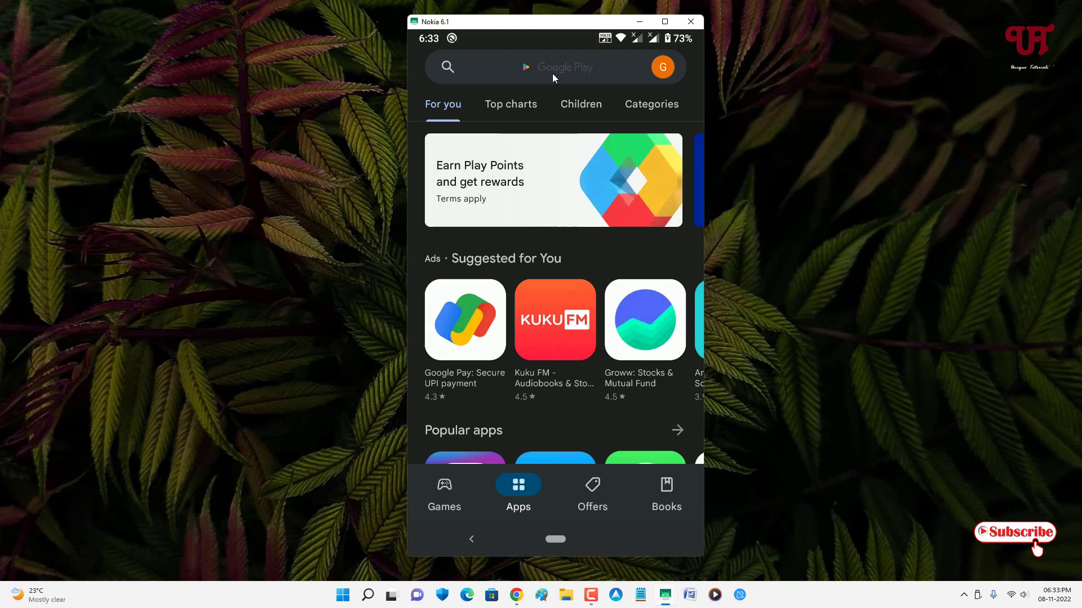
pyautogui.click(553, 74)
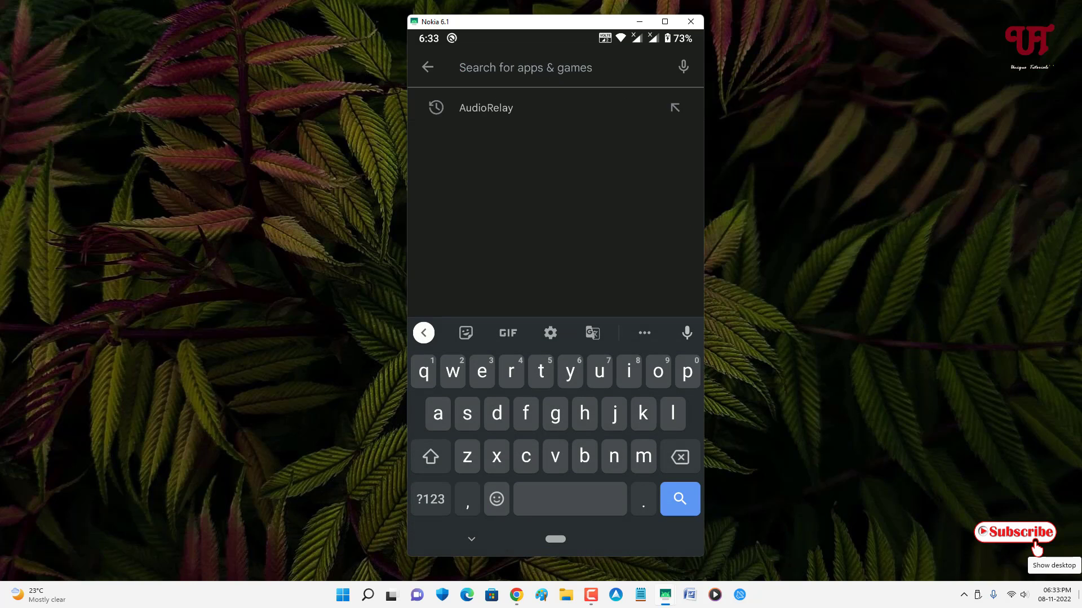
pyautogui.click(486, 107)
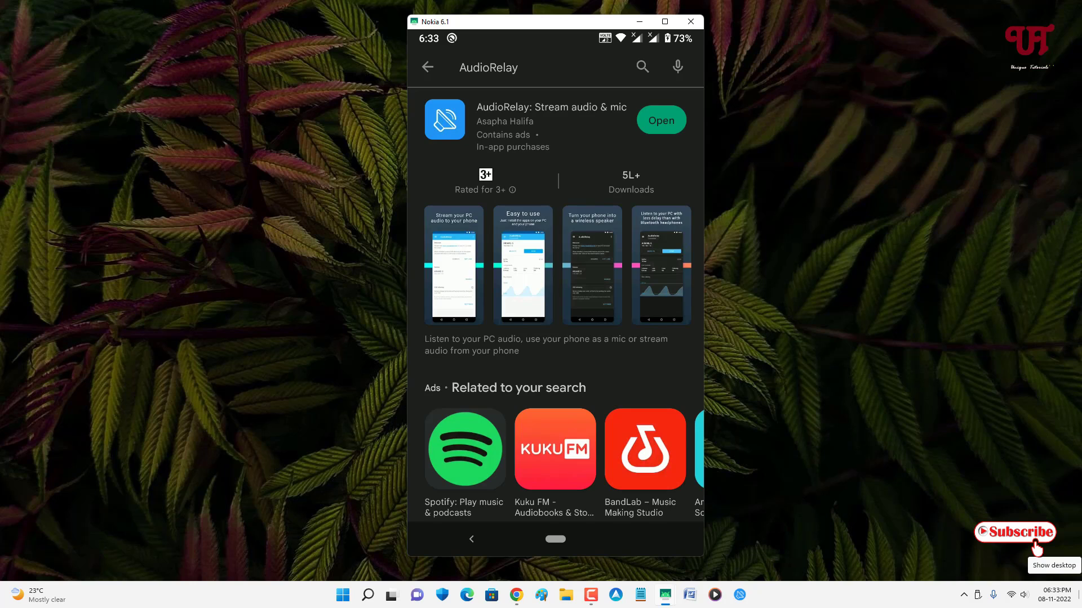
pyautogui.click(539, 108)
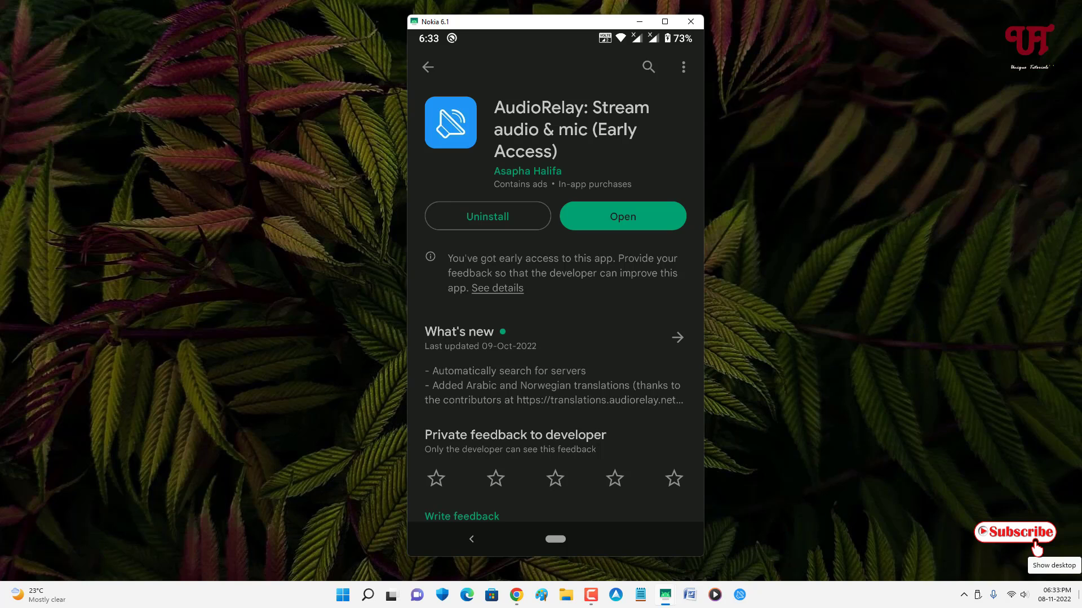
pyautogui.click(1079, 596)
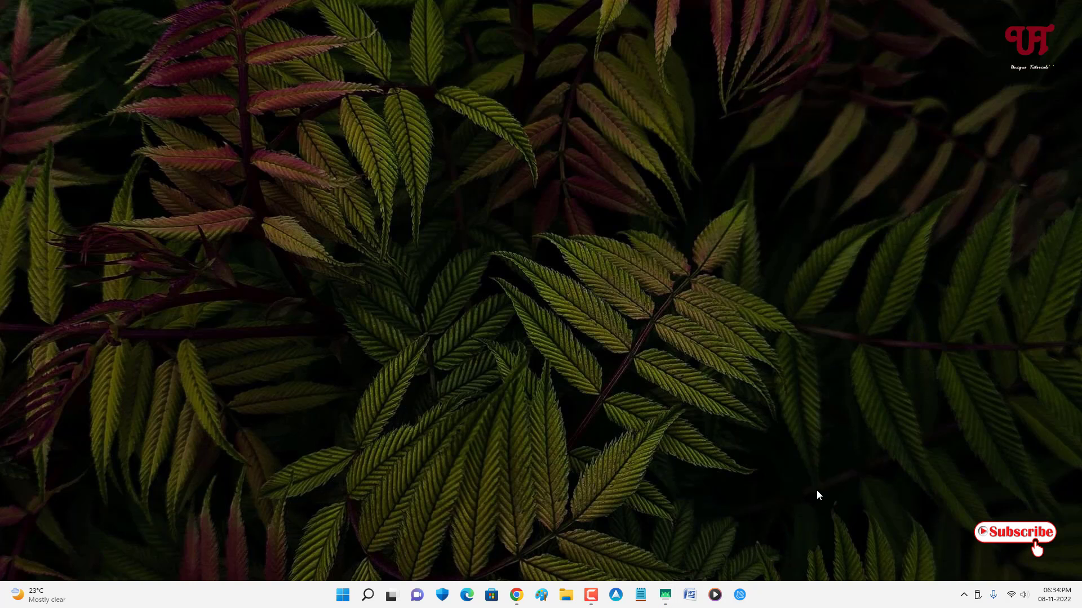
# Step: Launch AudioRelay on the PC and bring the phone's AudioRelay icon into view
pyautogui.click(741, 597)
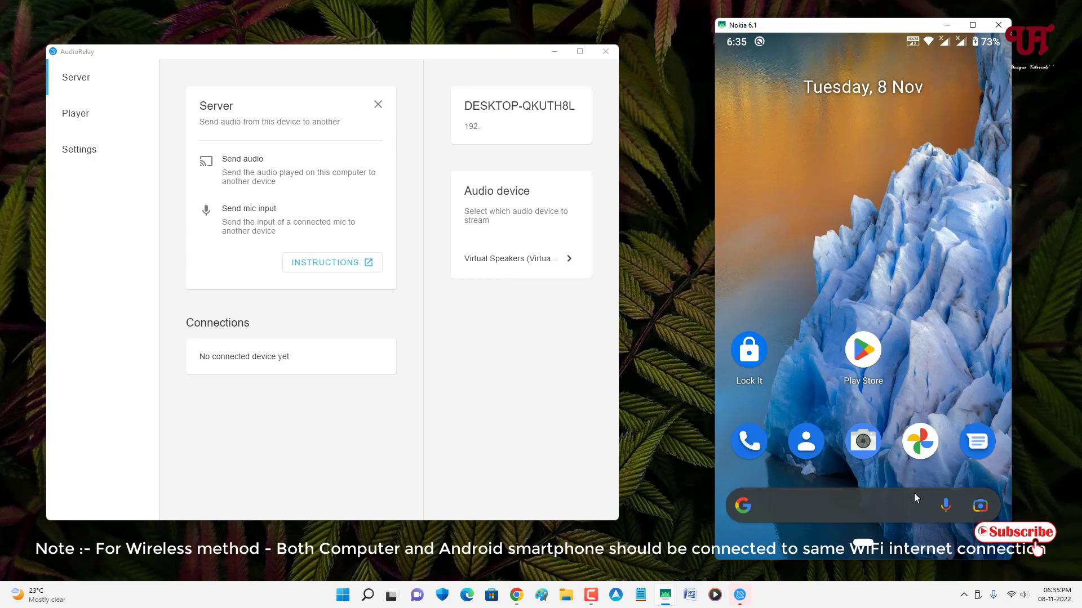
pyautogui.moveTo(955, 392); pyautogui.dragTo(836, 356)
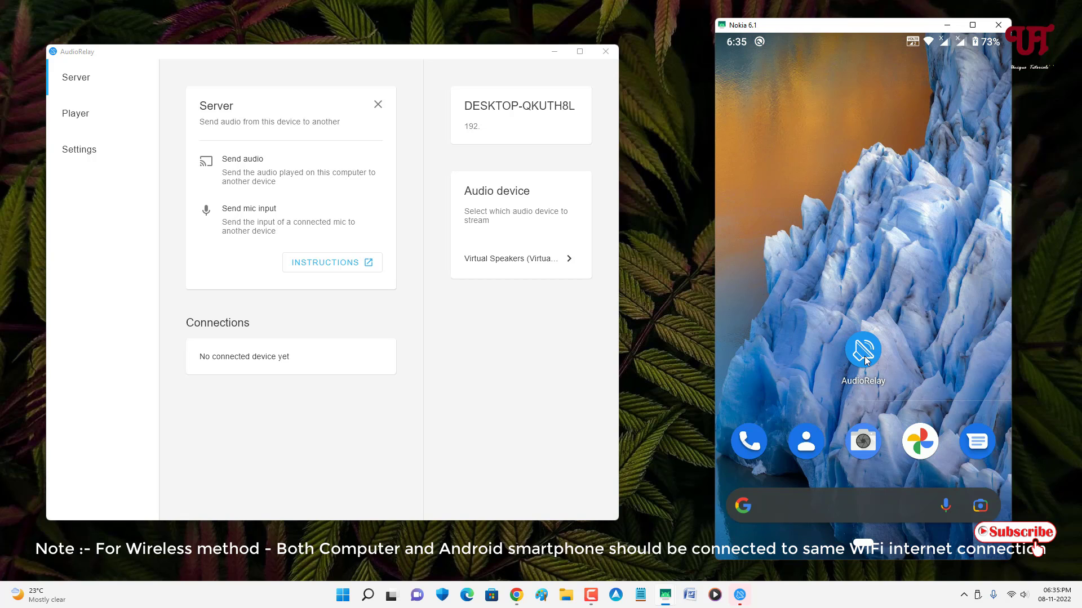
# Step: Start AudioRelay on the phone, pass GET STARTED, and reach the Player tab's server list
pyautogui.click(864, 354)
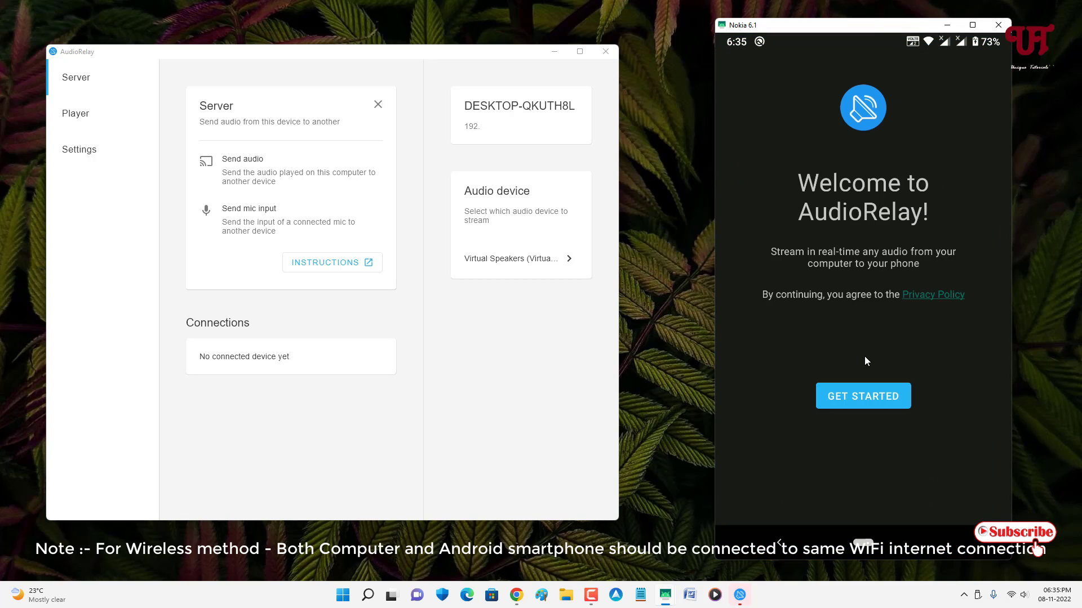
pyautogui.click(870, 403)
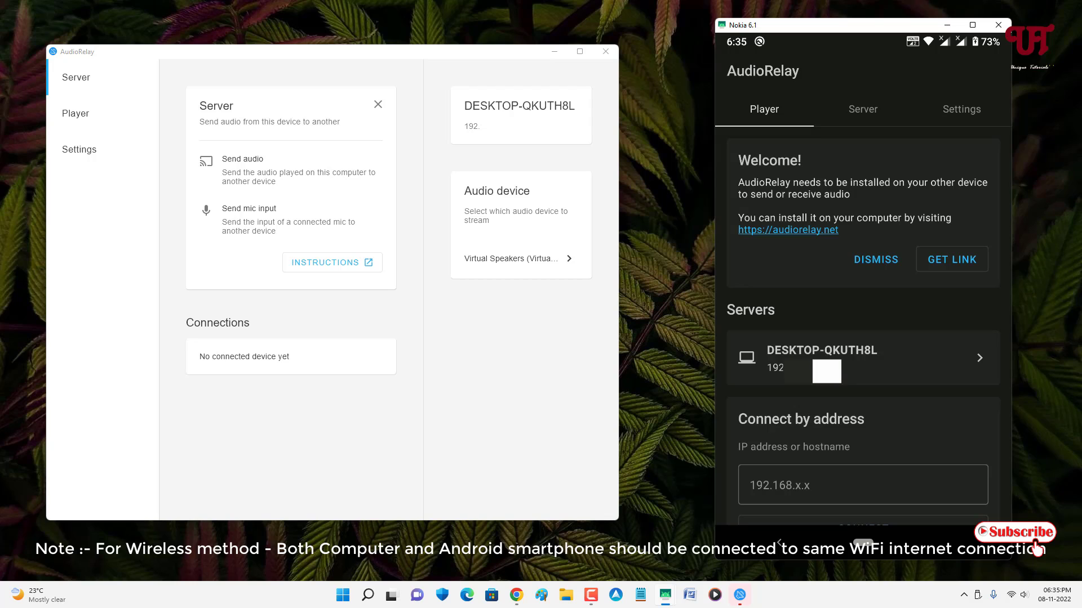
pyautogui.click(790, 351)
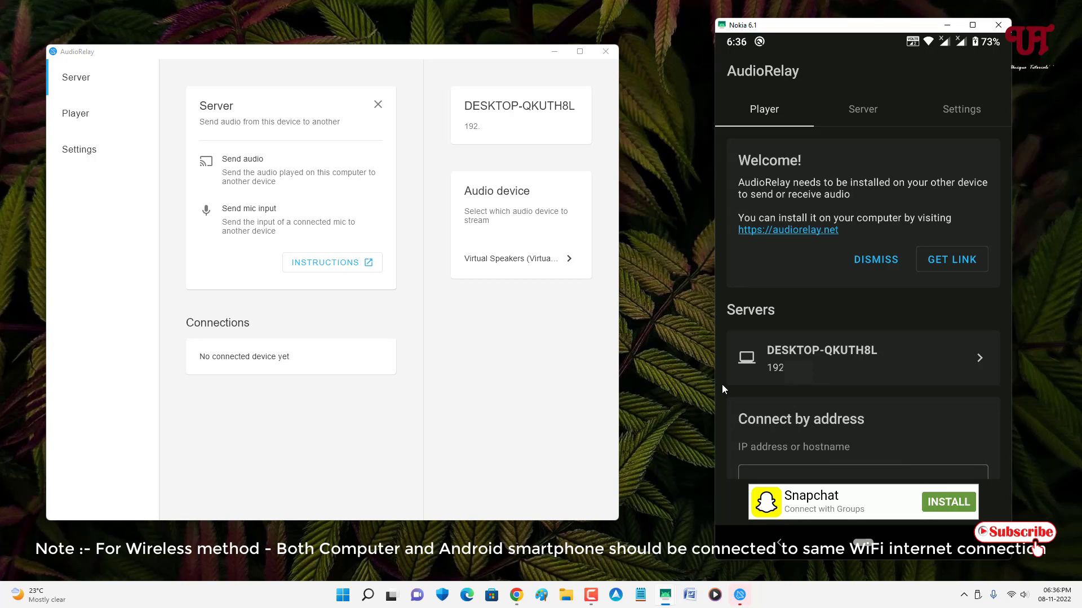
# Step: Connect the phone to server DESKTOP-QKUTH8L and bring the YouTube window forward
pyautogui.click(790, 362)
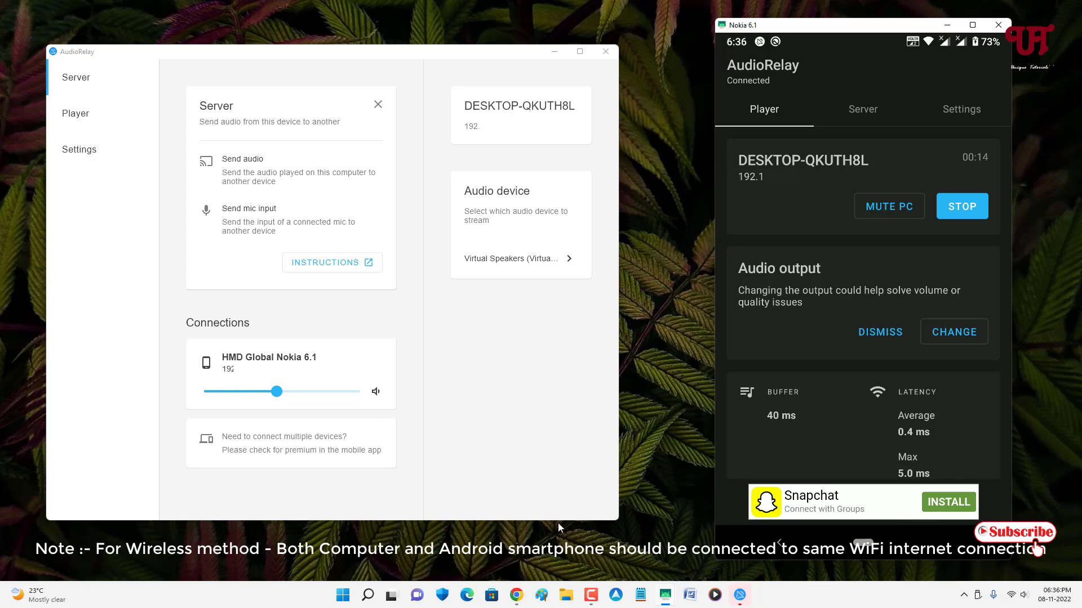
pyautogui.click(516, 595)
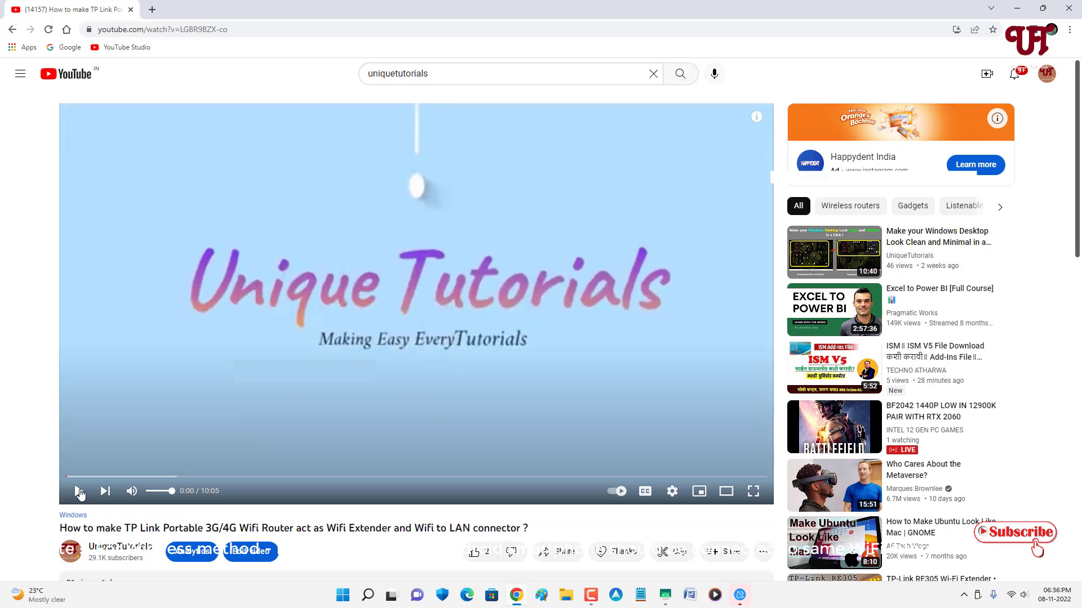
# Step: Play the YouTube video to test audio on the phone, then return to AudioRelay
pyautogui.moveTo(1043, 13)
pyautogui.click(78, 492)
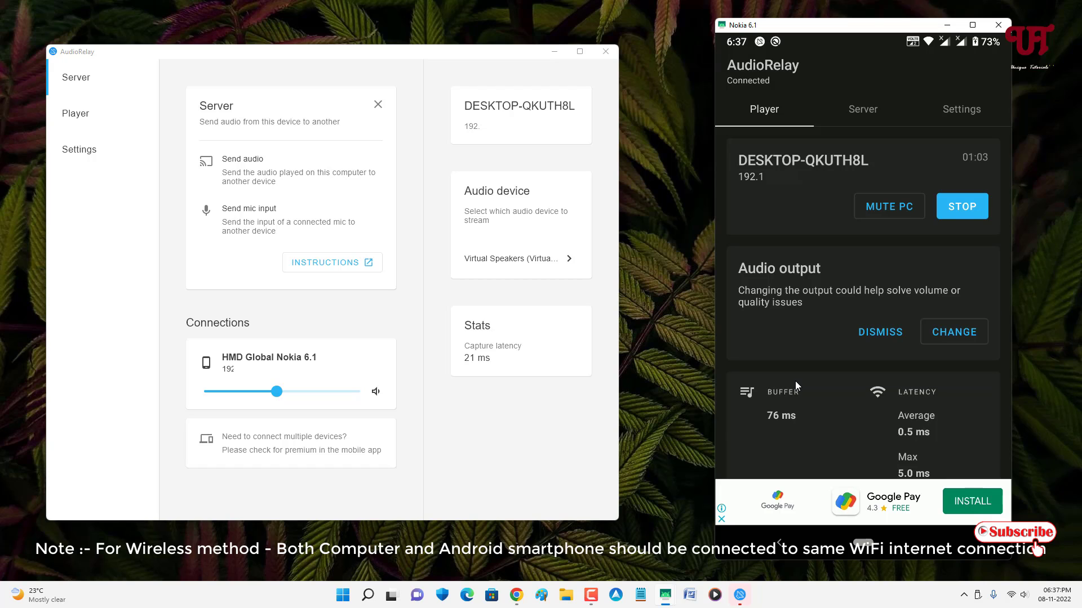
# Step: Stop the phone's AudioRelay stream and turn off the phone's Wi-Fi in quick settings
pyautogui.click(967, 212)
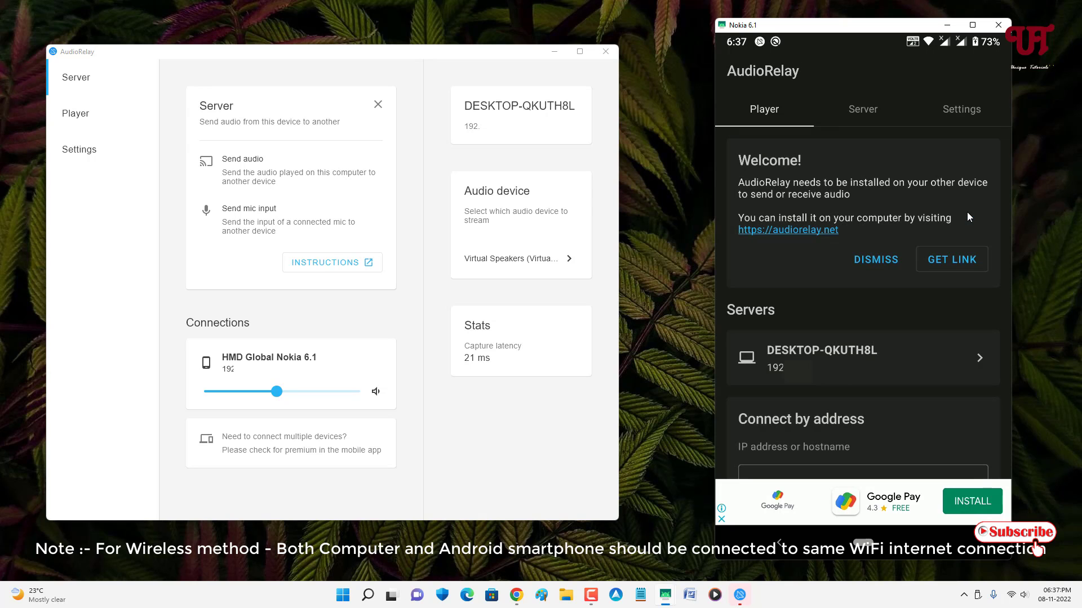
pyautogui.hotkey('alt', 'h')
pyautogui.hotkey('alt', 's')
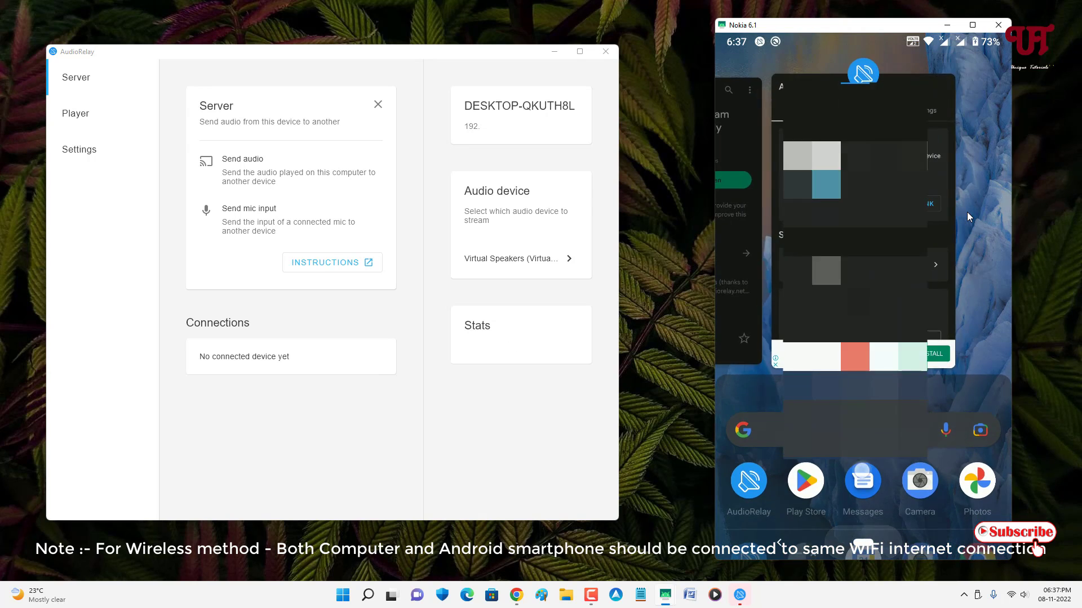
pyautogui.hotkey('alt', 'n')
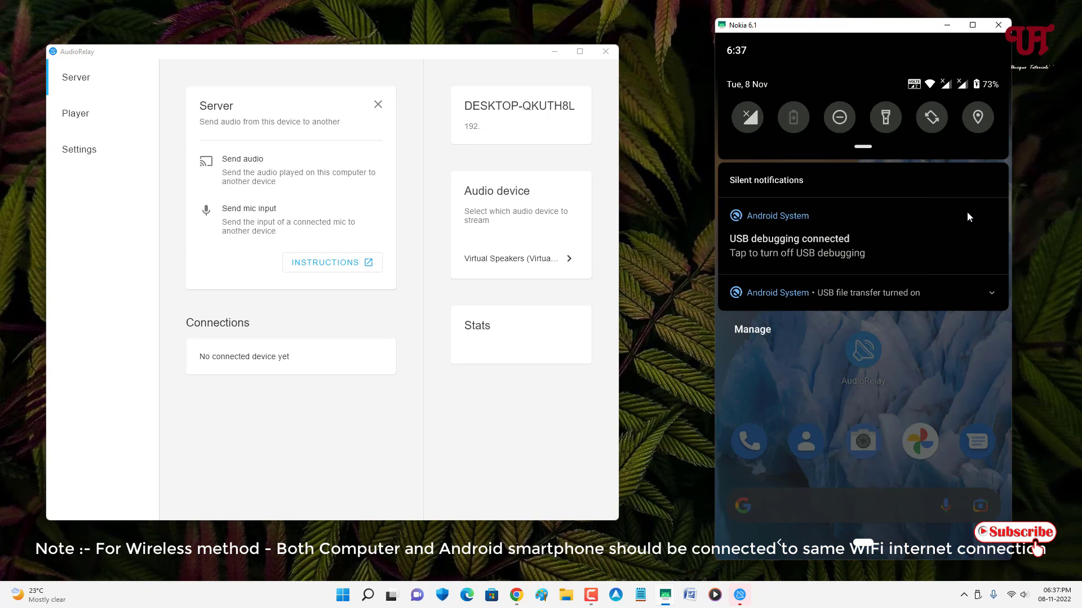
pyautogui.hotkey('alt', 'n')
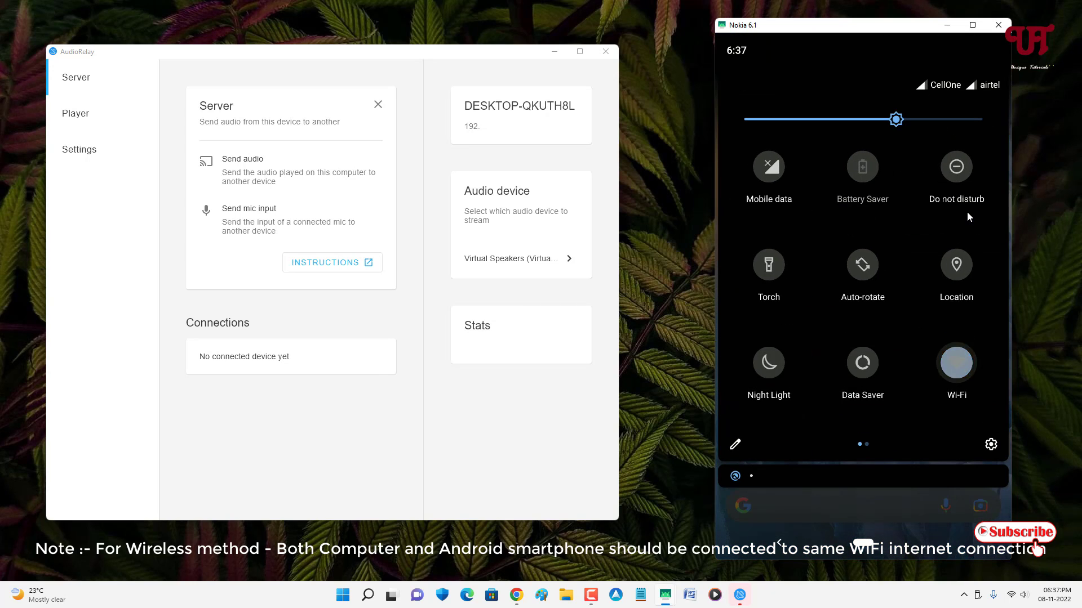
pyautogui.hotkey('alt', 'shift', 'n')
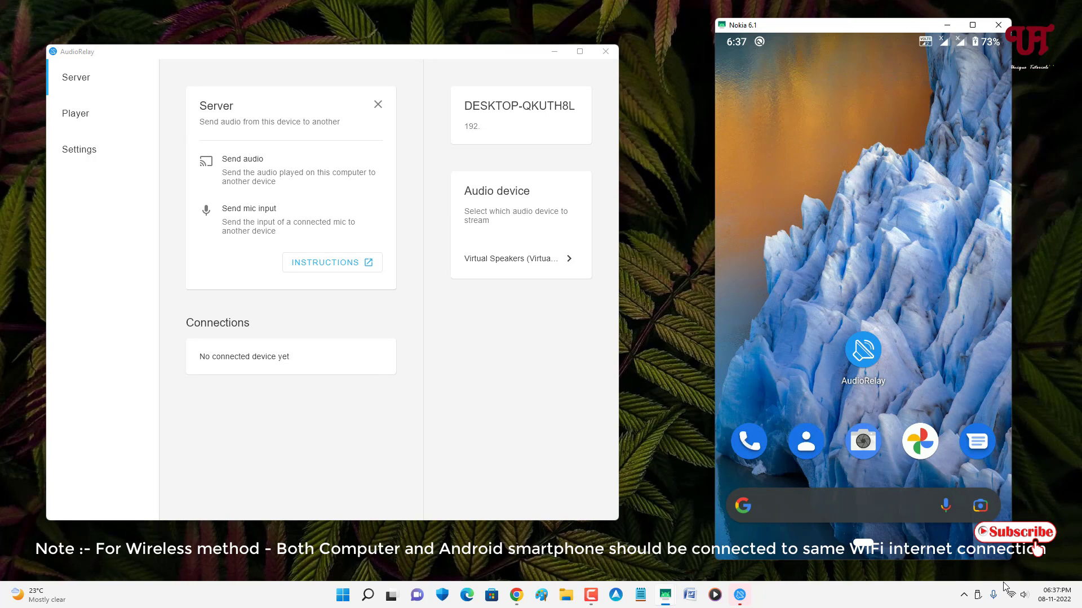
# Step: Disconnect the PC from the Home Wi-Fi network
pyautogui.click(1013, 602)
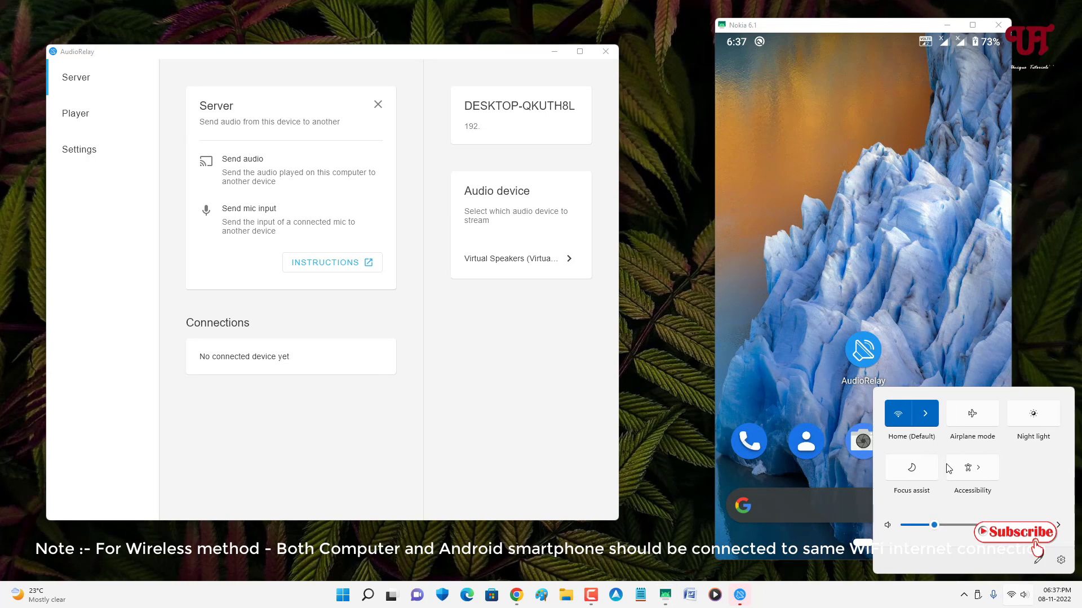
pyautogui.click(926, 416)
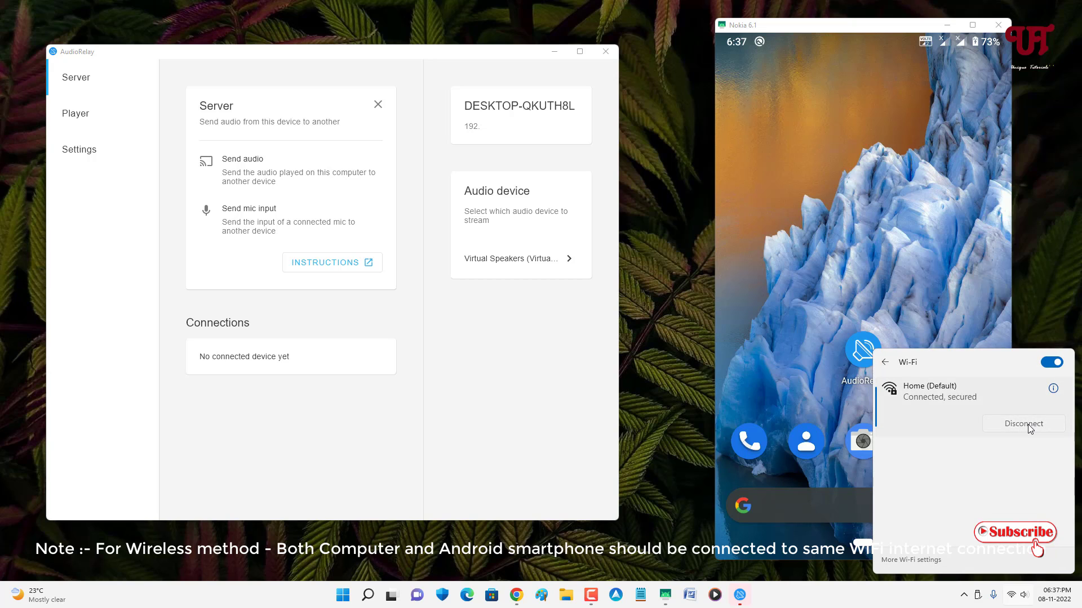
pyautogui.click(1026, 425)
pyautogui.click(675, 546)
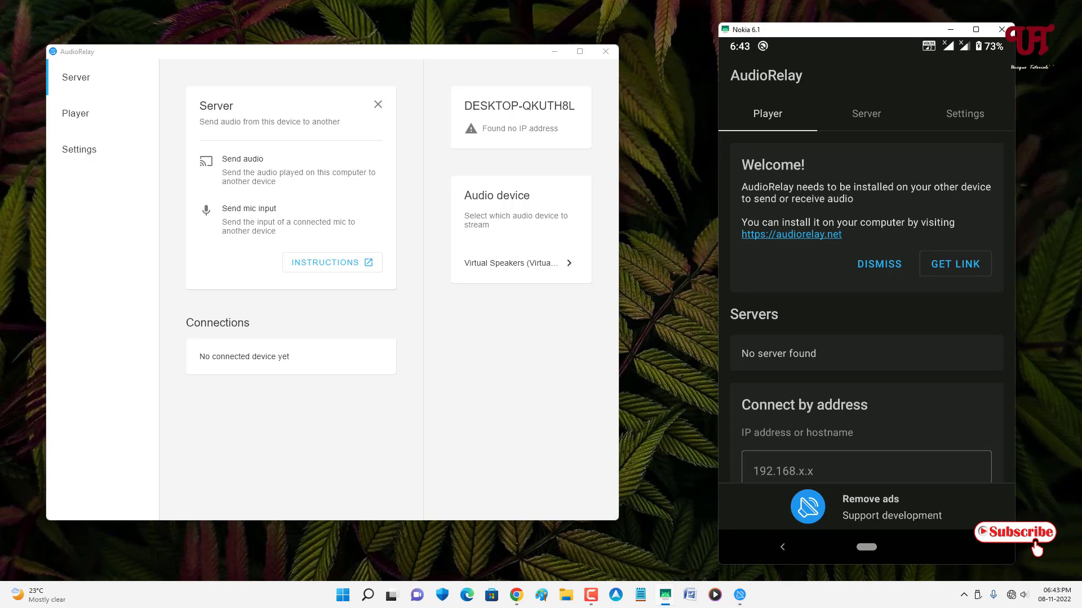
# Step: Scroll the phone's Player tab to the USB tethering card and open its settings
pyautogui.moveTo(911, 416); pyautogui.dragTo(935, 293)
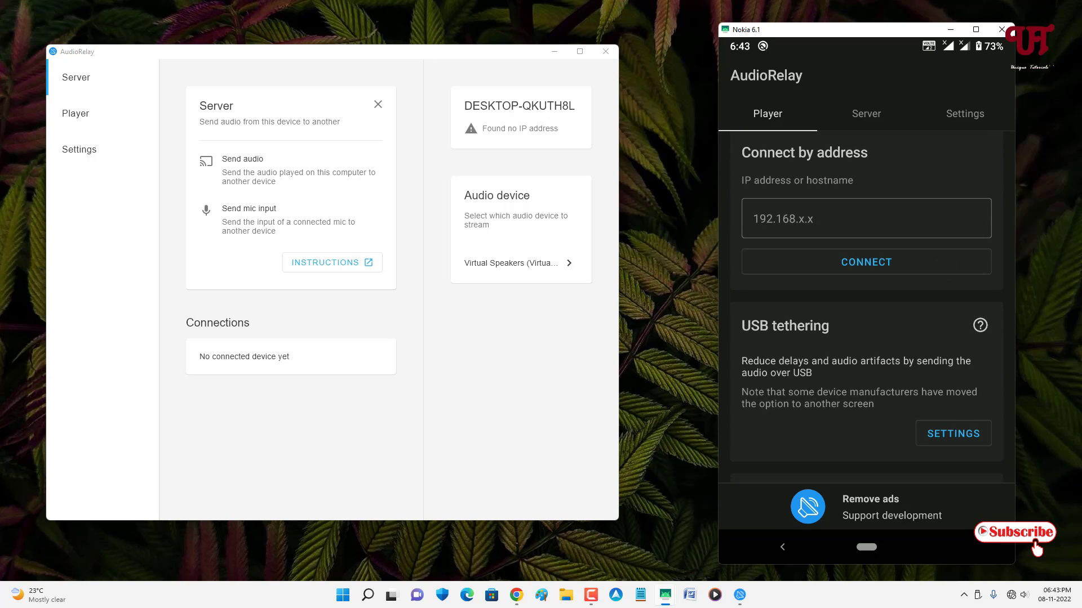
pyautogui.click(953, 433)
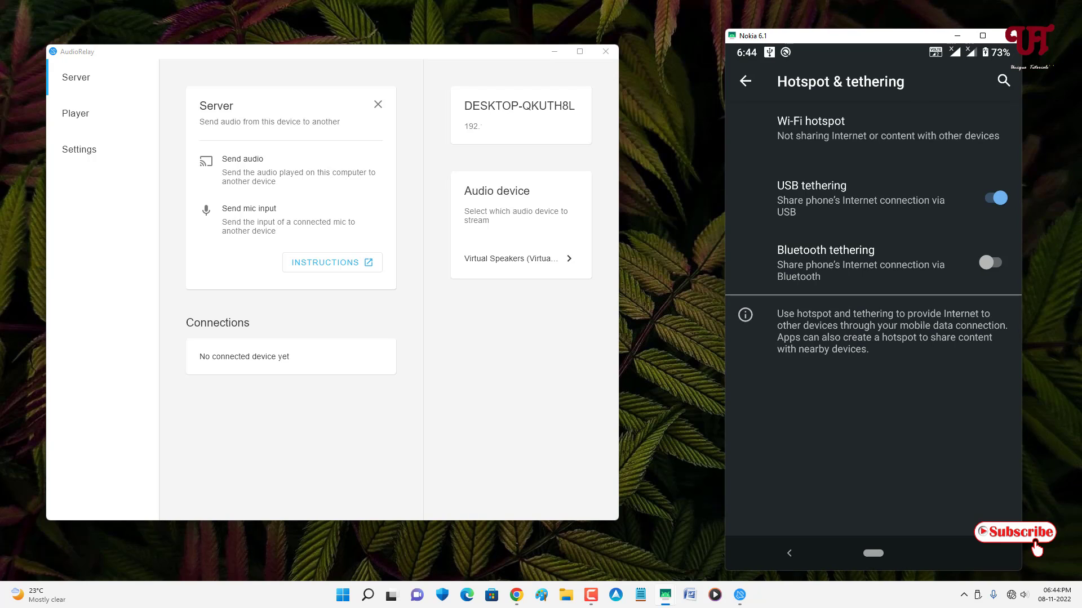
# Step: Return from tethering settings to AudioRelay's Player tab on the phone
pyautogui.click(789, 553)
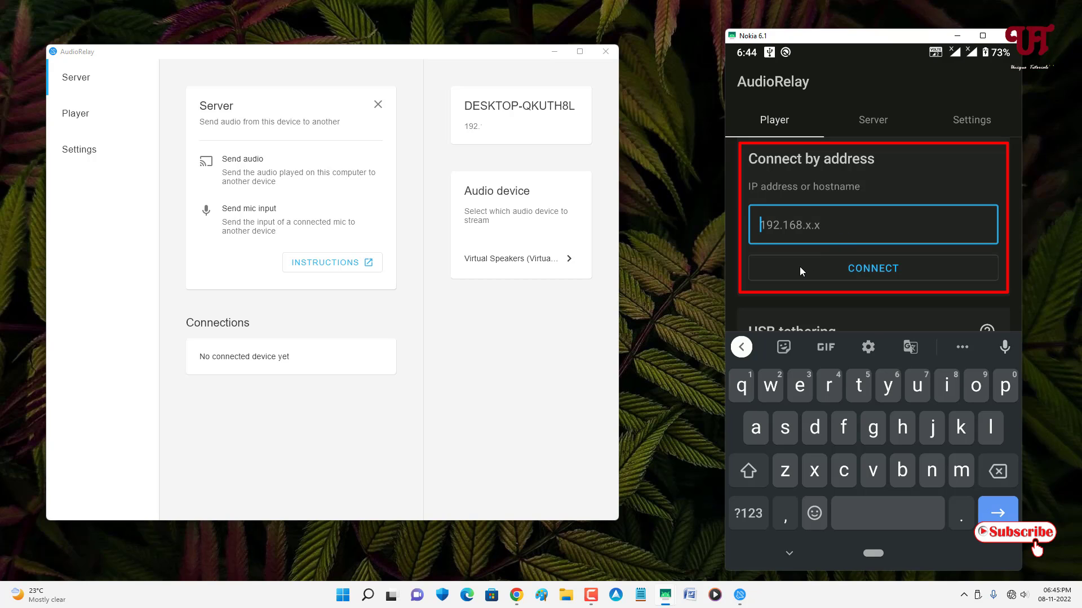
# Step: Enter the PC's USB-tethering IP address under Connect by address on the phone and connect
pyautogui.write('192')
pyautogui.press('BackSpace')
pyautogui.press('BackSpace')
pyautogui.write('92')
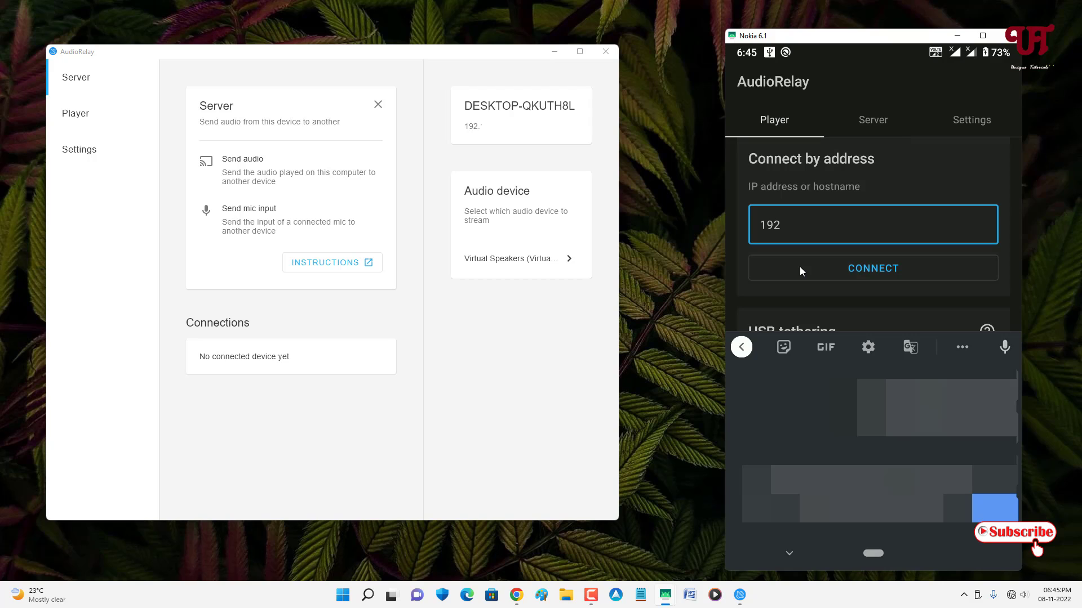
pyautogui.write('.8.')
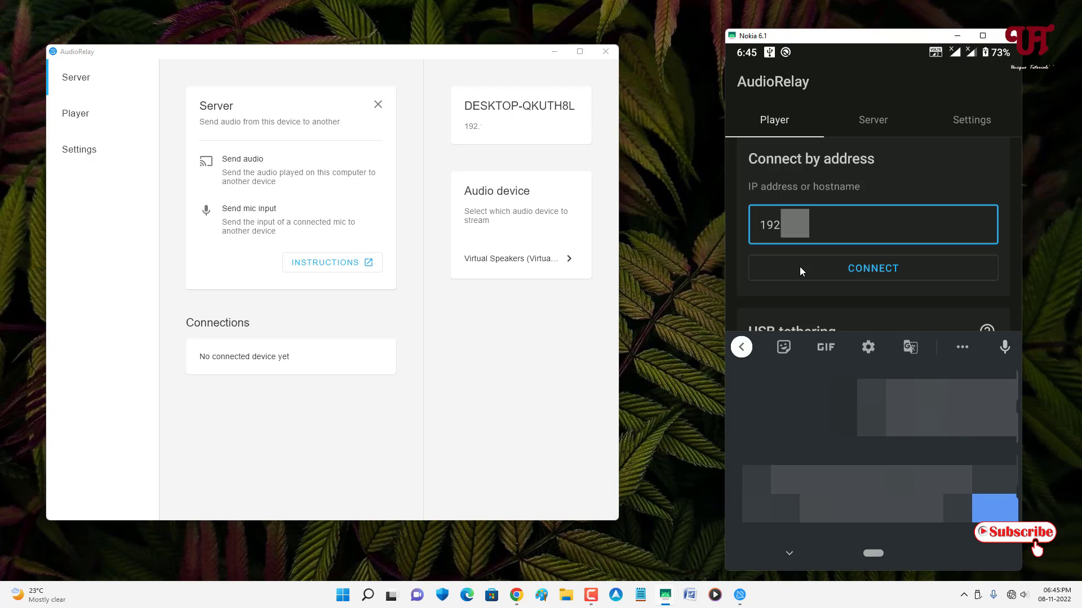
pyautogui.write('1')
pyautogui.click(854, 272)
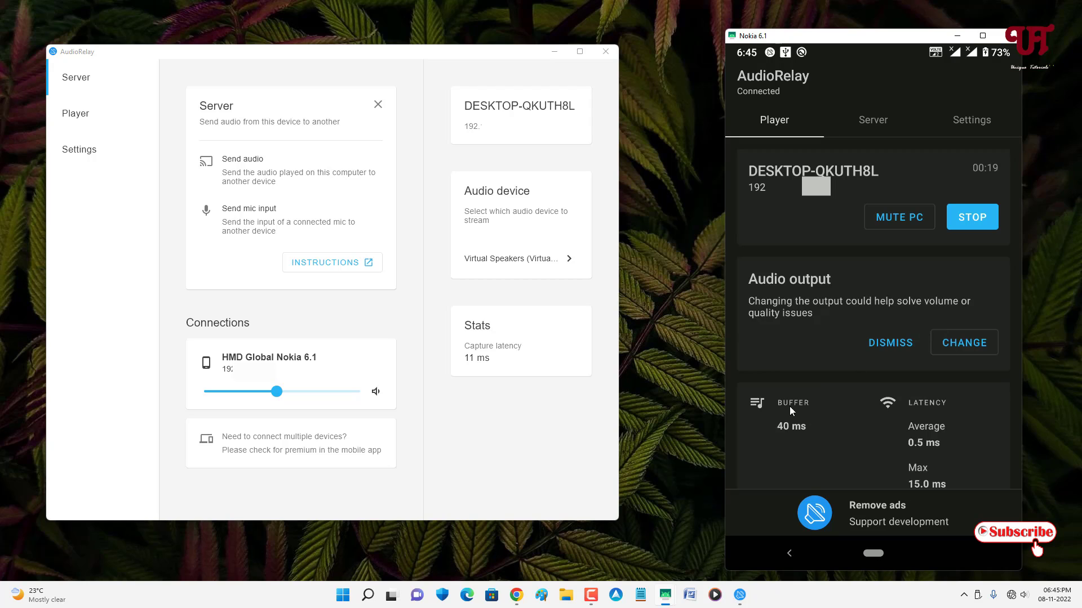
# Step: Play about ten seconds of the TP-Link router video in Chrome, pause it, then minimize the browser
pyautogui.click(516, 595)
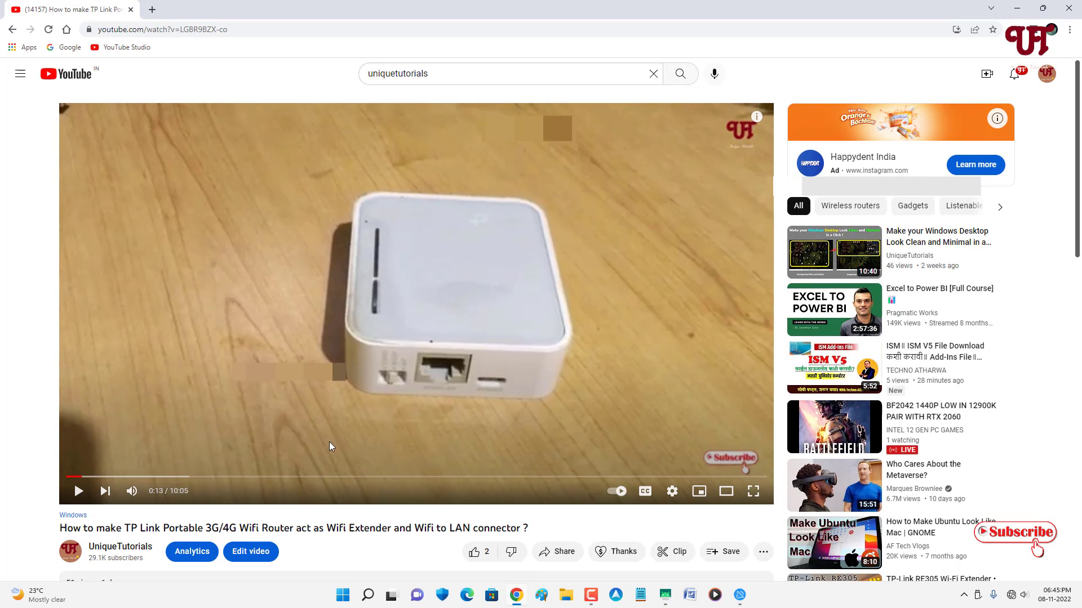
pyautogui.click(79, 491)
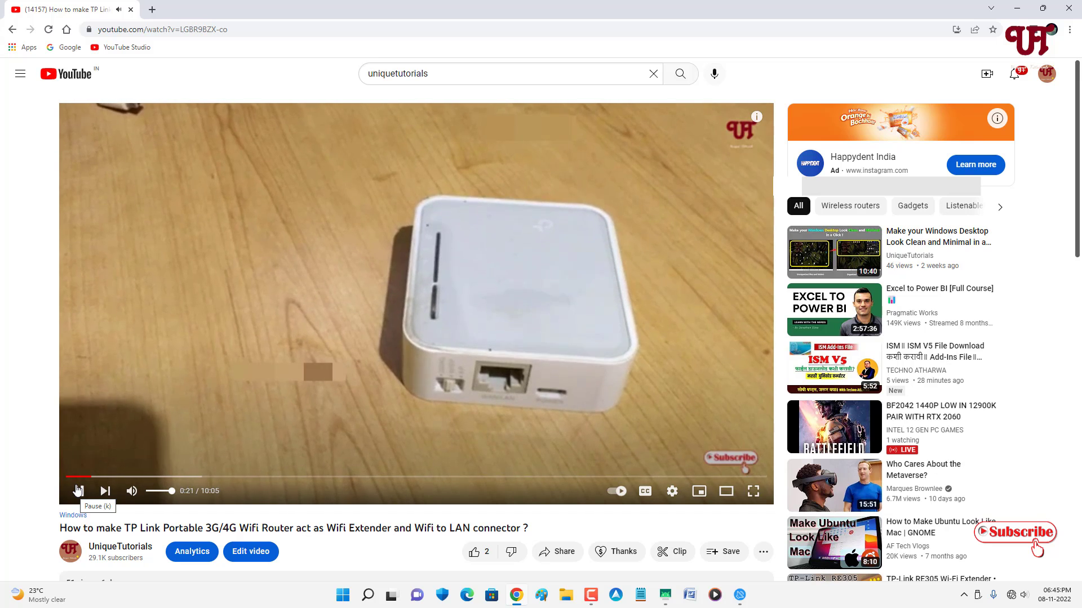
pyautogui.click(78, 490)
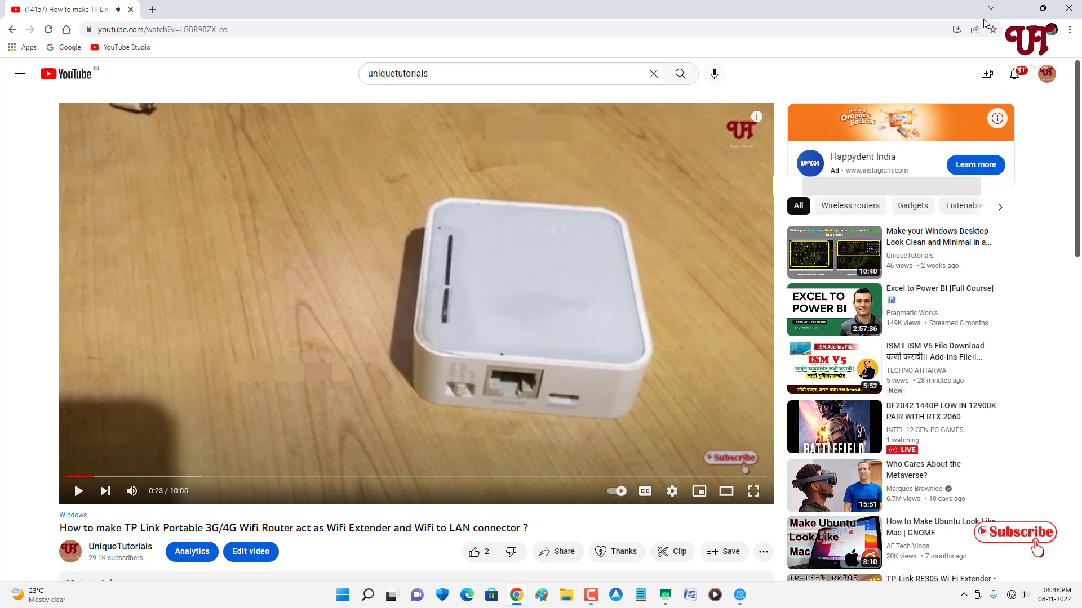
pyautogui.click(1017, 9)
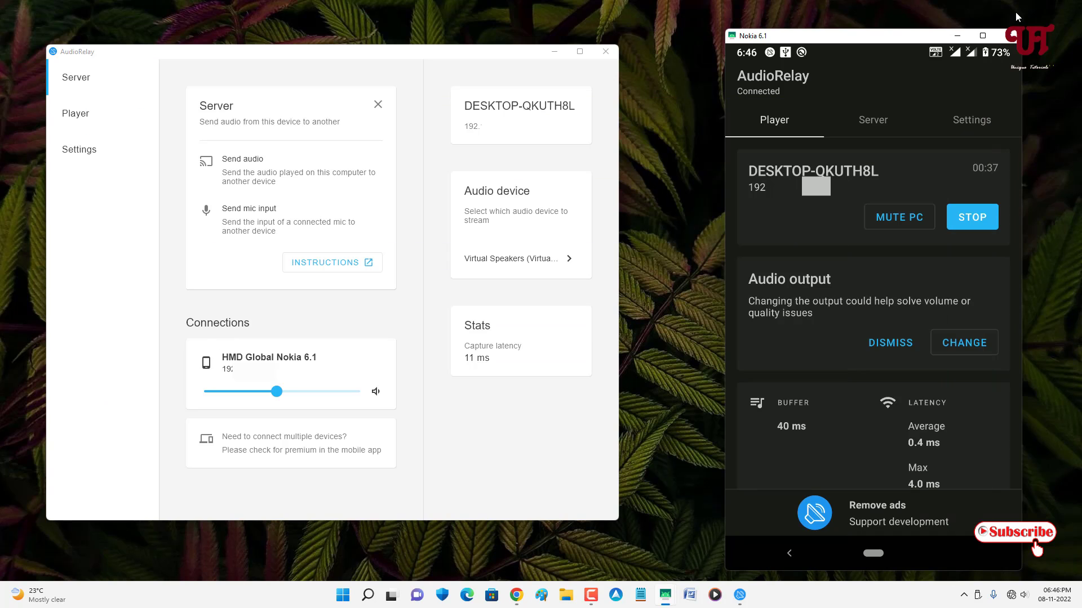
# Step: Stop the phone's audio stream, then close the Nokia 6.1 mirror and the AudioRelay desktop app
pyautogui.click(978, 213)
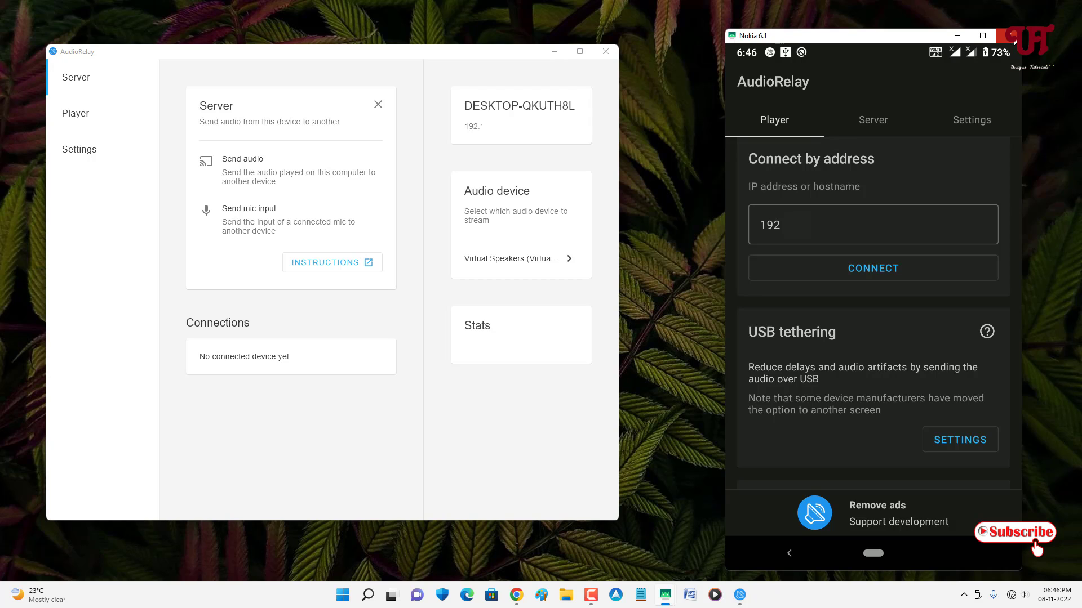
pyautogui.click(1008, 35)
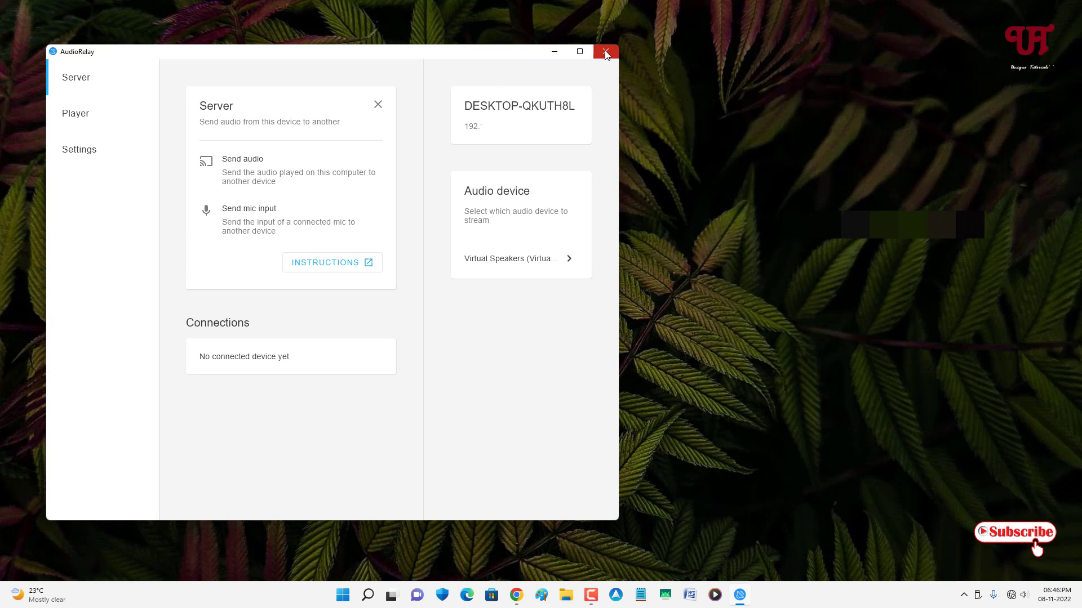
pyautogui.click(606, 52)
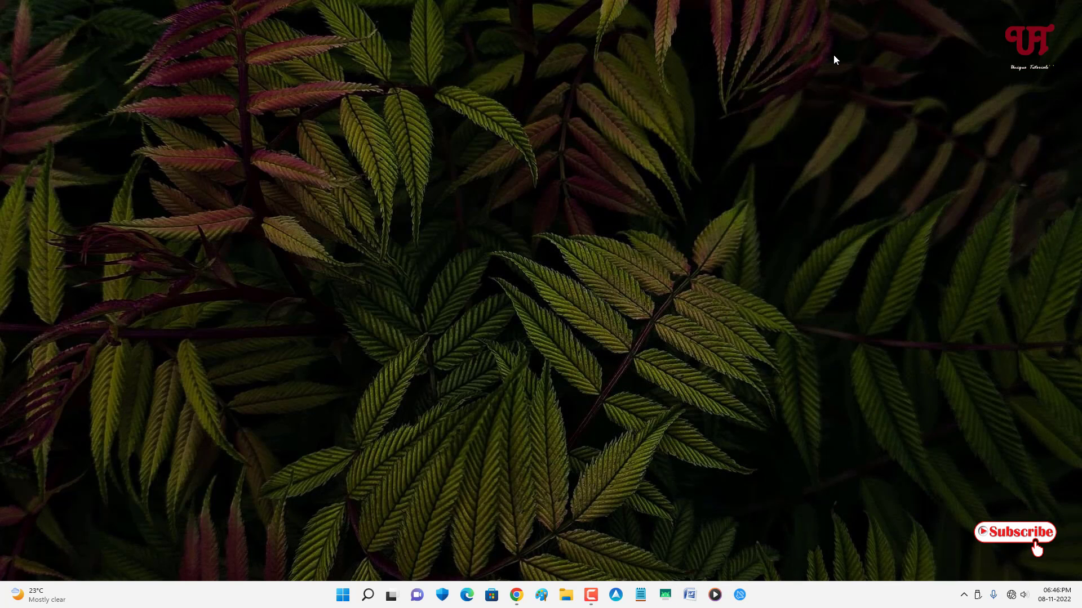